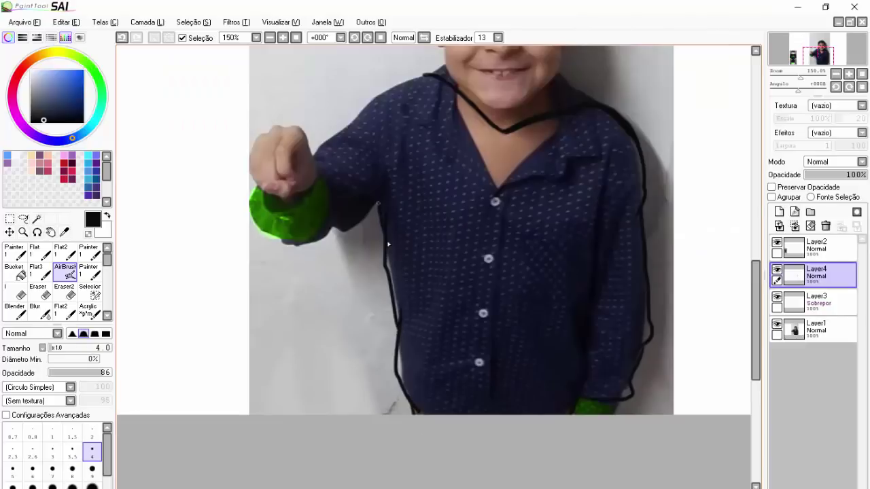
Step: Outline the raised sleeve and shoulder in black on Layer4 with the size 4 AirBrush
{"action": "scroll", "coordinate": [279, 244], "scroll_direction": "up", "scroll_amount": 2}
{"action": "scroll", "coordinate": [407, 204], "scroll_direction": "down", "scroll_amount": 3}
{"action": "mouse_move", "coordinate": [408, 88]}
{"action": "left_mouse_down"}
{"action": "mouse_move", "coordinate": [255, 234]}
{"action": "mouse_move", "coordinate": [265, 272]}
{"action": "left_mouse_up"}
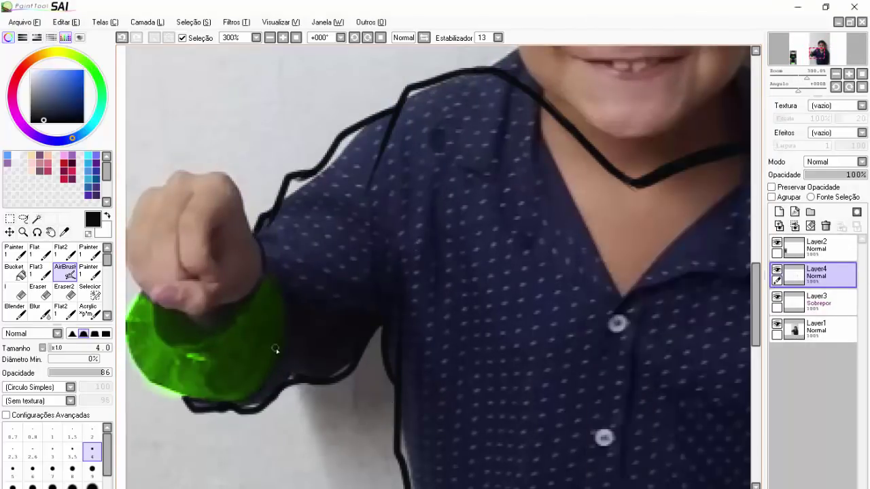
Step: Set the AirBrush size to 2.6 and outline a hood in black on both sides of the neck and under the chin
{"action": "left_click", "coordinate": [32, 452]}
{"action": "scroll", "coordinate": [280, 295], "scroll_direction": "down", "scroll_amount": 4}
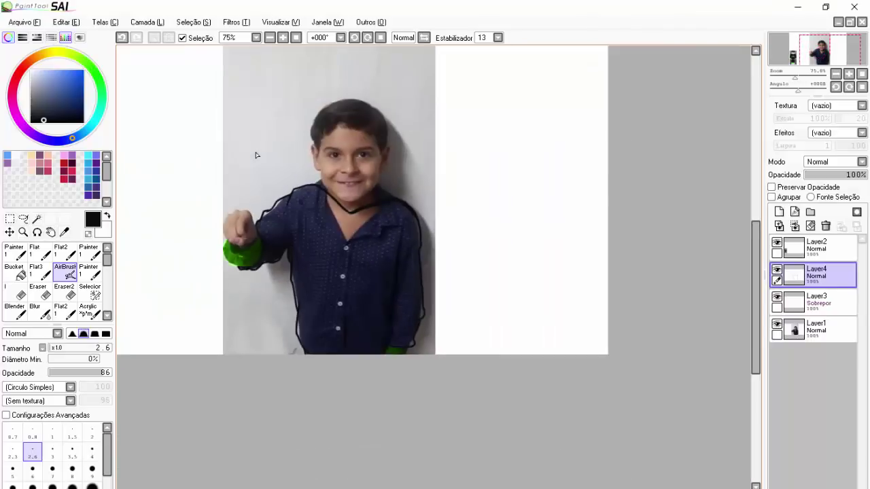
{"action": "scroll", "coordinate": [254, 156], "scroll_direction": "up", "scroll_amount": 4}
{"action": "scroll", "coordinate": [498, 303], "scroll_direction": "down", "scroll_amount": 4}
{"action": "scroll", "coordinate": [408, 163], "scroll_direction": "up", "scroll_amount": 4}
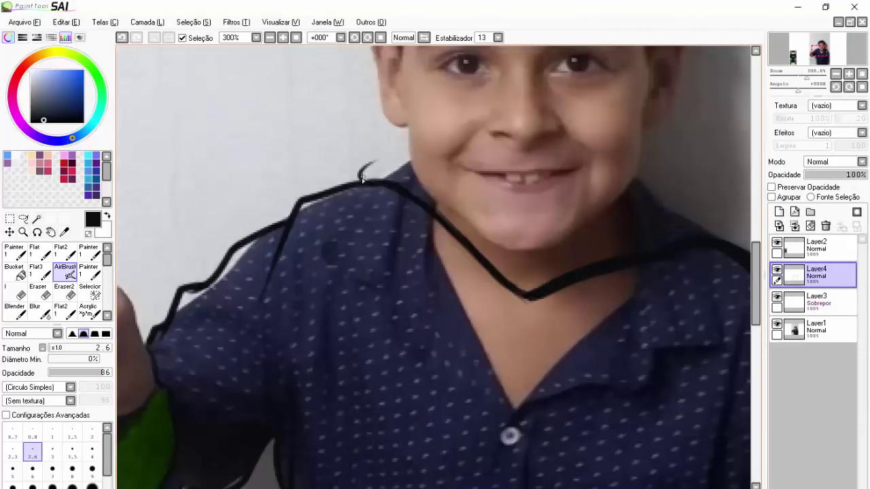
{"action": "left_click_drag", "start_coordinate": [361, 190], "coordinate": [320, 150]}
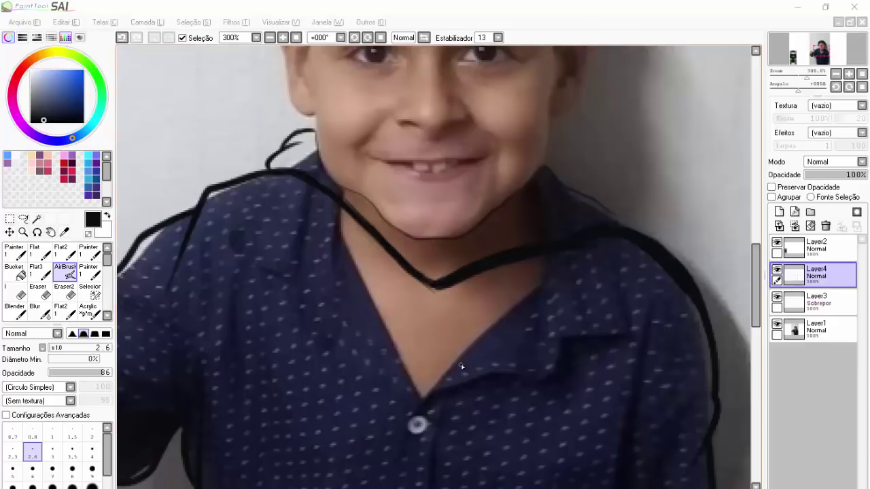
{"action": "scroll", "coordinate": [476, 204], "scroll_direction": "up", "scroll_amount": 1}
{"action": "left_click_drag", "start_coordinate": [534, 190], "coordinate": [483, 128]}
Step: Fill the outlined hoodie body with dark grey using the Bucket, toggling the Layer1 photo off and on to check the outline
{"action": "scroll", "coordinate": [453, 127], "scroll_direction": "down", "scroll_amount": 5}
{"action": "scroll", "coordinate": [435, 245], "scroll_direction": "up", "scroll_amount": 1}
{"action": "scroll", "coordinate": [435, 271], "scroll_direction": "up", "scroll_amount": 2}
{"action": "scroll", "coordinate": [435, 272], "scroll_direction": "down", "scroll_amount": 4}
{"action": "left_click", "coordinate": [777, 326]}
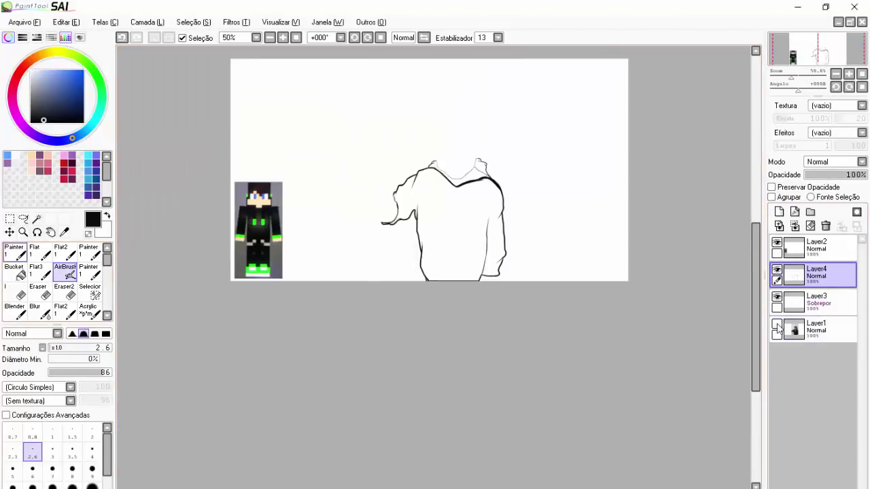
{"action": "left_click", "coordinate": [14, 272]}
{"action": "scroll", "coordinate": [435, 204], "scroll_direction": "up", "scroll_amount": 1}
{"action": "scroll", "coordinate": [435, 204], "scroll_direction": "up", "scroll_amount": 3}
{"action": "left_click", "coordinate": [776, 325]}
{"action": "left_click", "coordinate": [776, 329]}
{"action": "scroll", "coordinate": [307, 134], "scroll_direction": "down", "scroll_amount": 2}
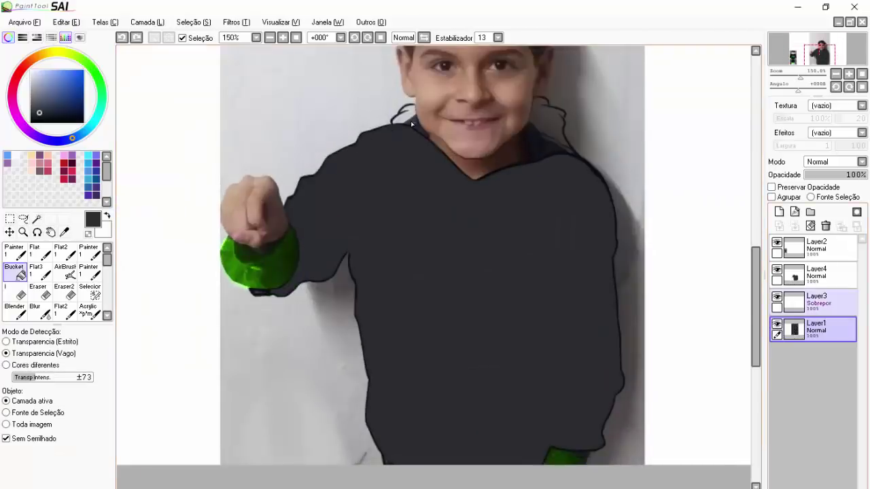
Step: Close the gap in the hood outline beside the cheek in black on Layer4 with the size 2.6 AirBrush
{"action": "scroll", "coordinate": [307, 134], "scroll_direction": "up", "scroll_amount": 4}
{"action": "left_click", "coordinate": [66, 272]}
{"action": "left_click", "coordinate": [816, 273]}
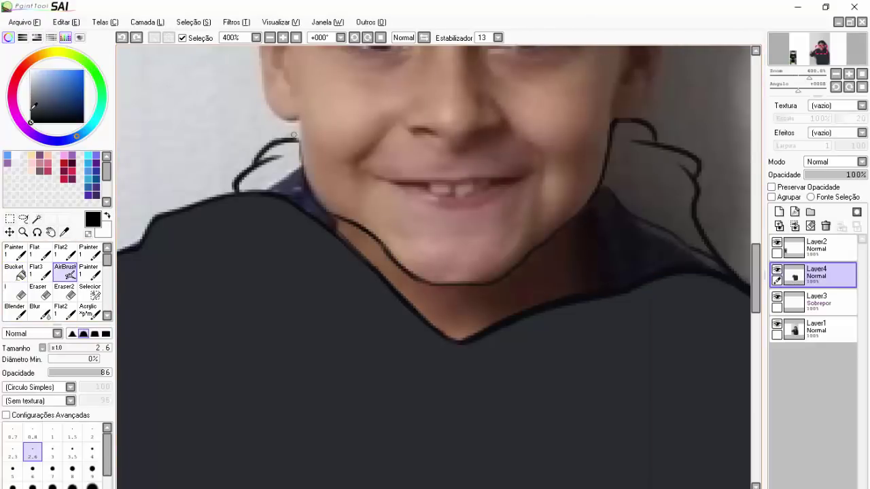
{"action": "left_click_drag", "start_coordinate": [301, 171], "coordinate": [302, 142]}
{"action": "scroll", "coordinate": [304, 140], "scroll_direction": "down", "scroll_amount": 3}
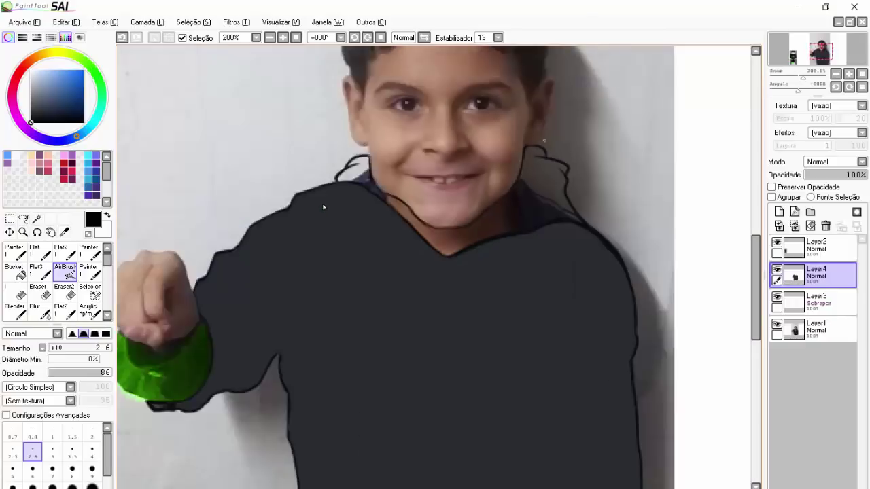
Step: Try to fill the hood area with dark grey using the Bucket
{"action": "left_click", "coordinate": [13, 271]}
{"action": "left_click", "coordinate": [483, 203]}
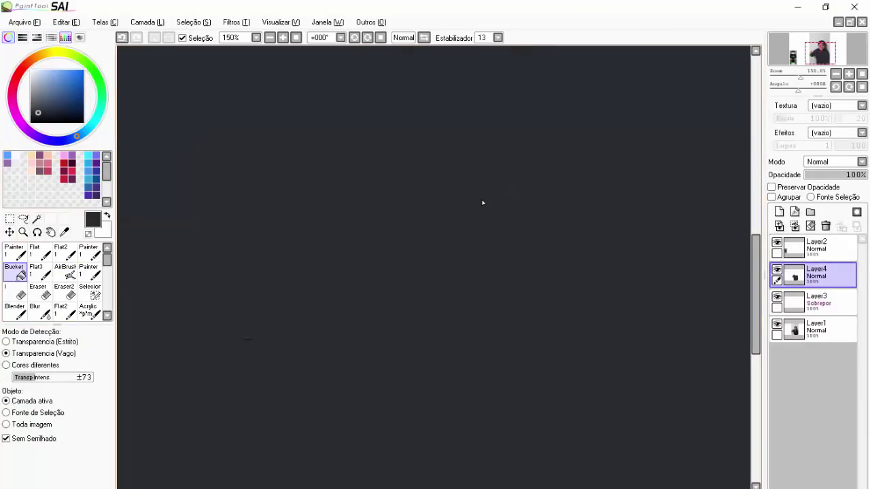
{"action": "key", "text": "ctrl+z"}
Step: Switch the Bucket's detection mode to different colours and fill the hood areas around the neck with dark grey
{"action": "scroll", "coordinate": [482, 203], "scroll_direction": "down", "scroll_amount": 1}
{"action": "scroll", "coordinate": [534, 202], "scroll_direction": "up", "scroll_amount": 2}
{"action": "left_click_drag", "start_coordinate": [27, 378], "coordinate": [48, 377]}
{"action": "left_click", "coordinate": [37, 342]}
{"action": "left_click", "coordinate": [6, 365]}
{"action": "left_click", "coordinate": [612, 150]}
{"action": "scroll", "coordinate": [614, 141], "scroll_direction": "up", "scroll_amount": 1}
{"action": "scroll", "coordinate": [614, 141], "scroll_direction": "up", "scroll_amount": 1}
Step: Paint dark grey over the unfilled edges along the hood and neckline with the size 2.6 AirBrush
{"action": "left_click", "coordinate": [66, 270]}
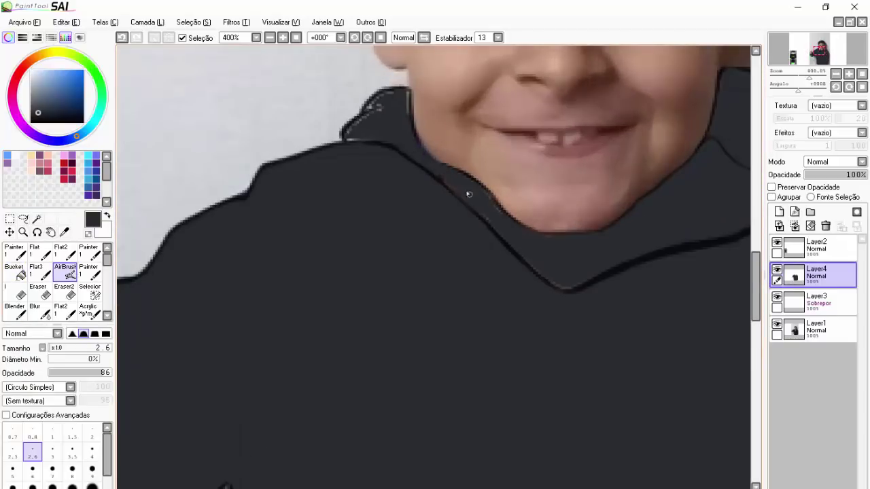
{"action": "scroll", "coordinate": [543, 235], "scroll_direction": "up", "scroll_amount": 1}
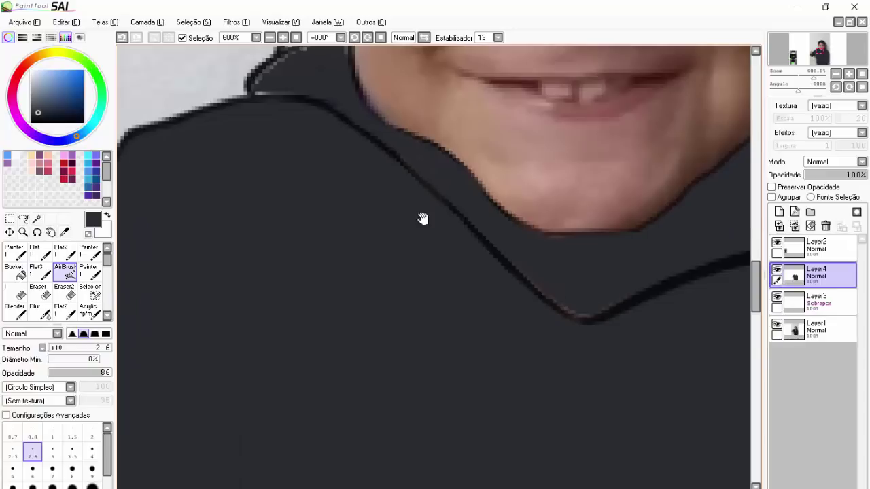
{"action": "scroll", "coordinate": [626, 295], "scroll_direction": "up", "scroll_amount": 2}
{"action": "mouse_move", "coordinate": [404, 176]}
{"action": "left_mouse_down"}
{"action": "mouse_move", "coordinate": [360, 241]}
{"action": "mouse_move", "coordinate": [388, 188]}
{"action": "mouse_move", "coordinate": [398, 195]}
{"action": "left_mouse_up"}
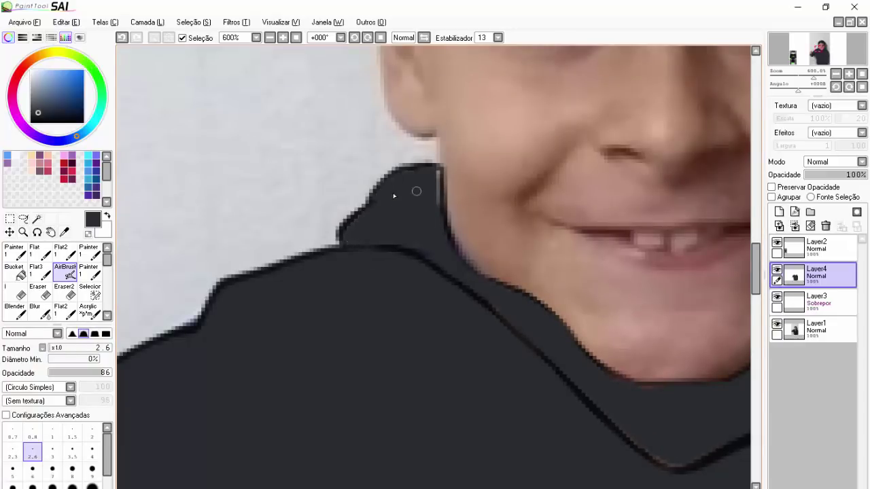
{"action": "left_click_drag", "start_coordinate": [427, 245], "coordinate": [454, 314]}
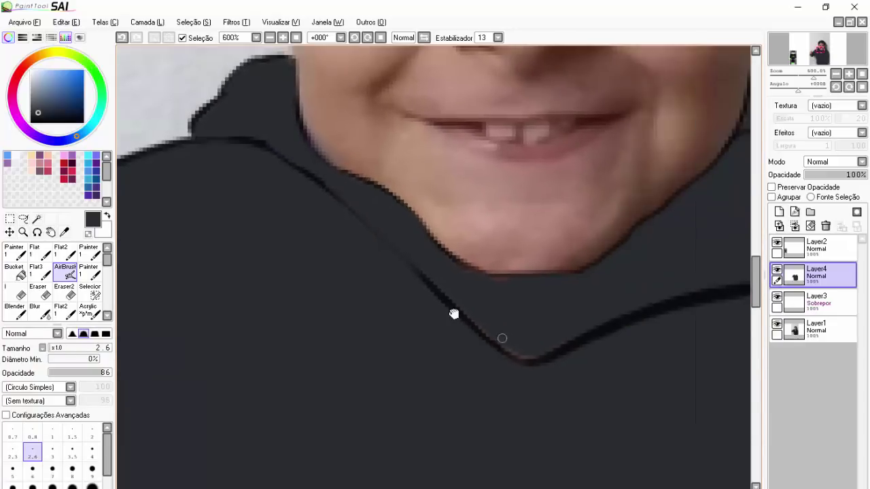
{"action": "scroll", "coordinate": [469, 299], "scroll_direction": "down", "scroll_amount": 4}
{"action": "scroll", "coordinate": [559, 284], "scroll_direction": "up", "scroll_amount": 3}
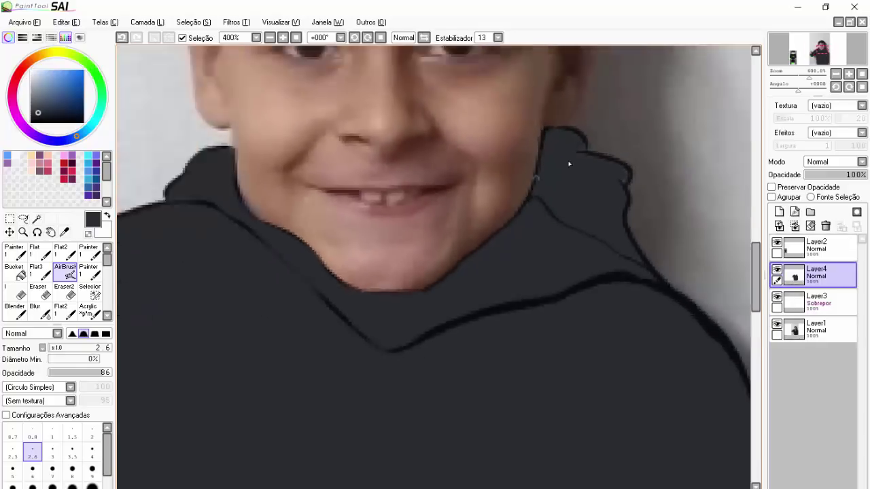
{"action": "scroll", "coordinate": [569, 164], "scroll_direction": "down", "scroll_amount": 6}
{"action": "scroll", "coordinate": [568, 161], "scroll_direction": "up", "scroll_amount": 2}
Step: Add a new layer above Layer4, clip it to the hoodie and set its blending mode to Normal
{"action": "left_click_drag", "start_coordinate": [389, 219], "coordinate": [568, 207]}
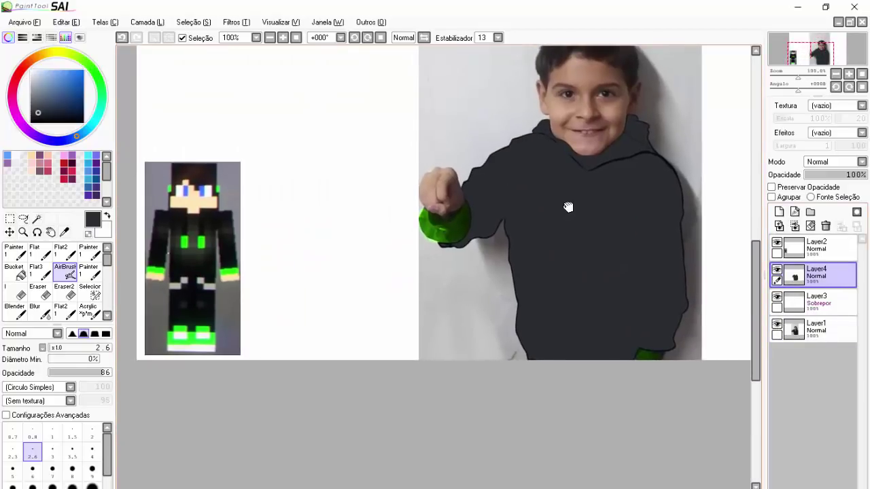
{"action": "scroll", "coordinate": [567, 204], "scroll_direction": "down", "scroll_amount": 1}
{"action": "left_click", "coordinate": [779, 211]}
{"action": "left_click", "coordinate": [772, 198]}
{"action": "left_click", "coordinate": [832, 161]}
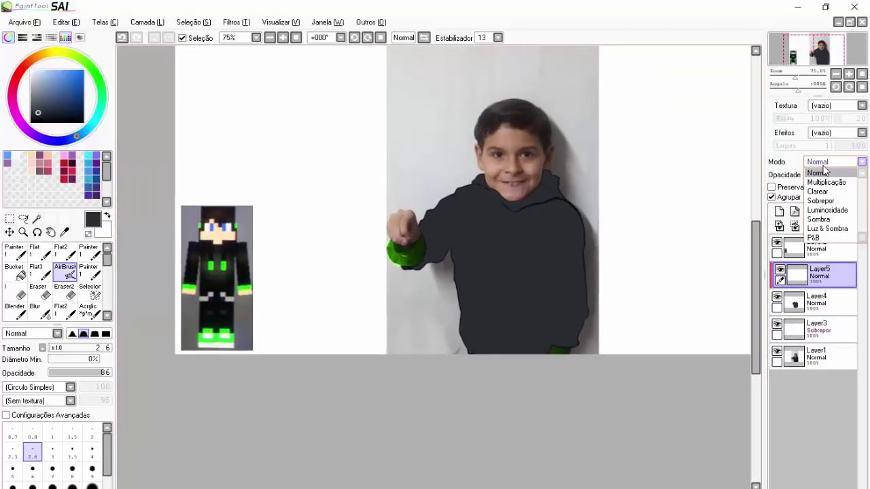
{"action": "left_click", "coordinate": [824, 173]}
Step: Sample black from the reference character and airbrush shadows on the hoodie's lower torso and sides at size 30, opacity 41
{"action": "right_click", "coordinate": [215, 320]}
{"action": "left_click", "coordinate": [74, 372]}
{"action": "key", "text": "bracketright"}
{"action": "key", "text": "bracketright"}
{"action": "key", "text": "bracketright"}
{"action": "key", "text": "bracketright"}
{"action": "key", "text": "bracketright"}
{"action": "key", "text": "bracketright"}
{"action": "key", "text": "bracketright"}
{"action": "key", "text": "bracketright"}
{"action": "key", "text": "bracketright"}
{"action": "key", "text": "bracketright"}
{"action": "key", "text": "bracketright"}
{"action": "key", "text": "bracketright"}
{"action": "key", "text": "bracketright"}
{"action": "key", "text": "bracketright"}
{"action": "key", "text": "bracketright"}
{"action": "mouse_move", "coordinate": [550, 338]}
{"action": "left_mouse_down"}
{"action": "mouse_move", "coordinate": [460, 291]}
{"action": "mouse_move", "coordinate": [476, 326]}
{"action": "left_mouse_up"}
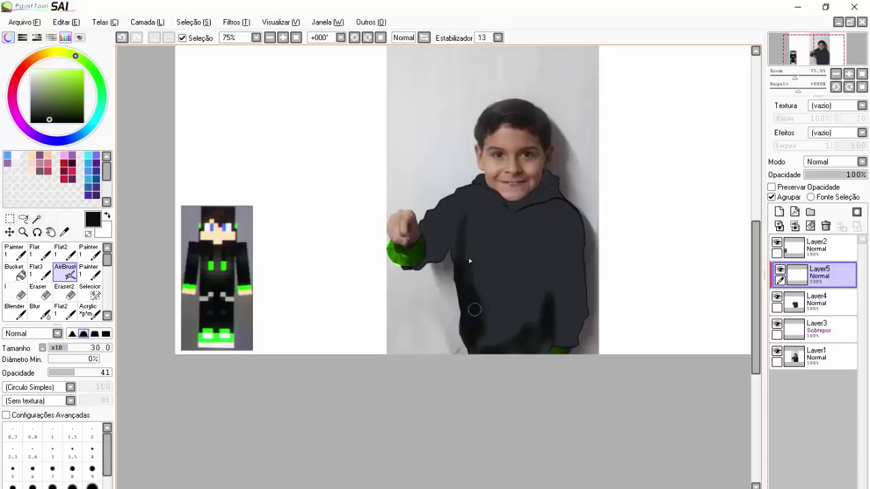
Step: Blend the torso and sleeve shading with tones sampled from the hoodie and smooth it with the size 100 Blur tool
{"action": "left_click", "coordinate": [471, 247], "text": "alt"}
{"action": "left_click_drag", "start_coordinate": [471, 247], "coordinate": [468, 286]}
{"action": "key", "text": "alt+Tab"}
{"action": "key", "text": "alt+Tab"}
{"action": "left_click", "coordinate": [469, 258], "text": "alt"}
{"action": "mouse_move", "coordinate": [469, 258]}
{"action": "left_mouse_down"}
{"action": "mouse_move", "coordinate": [496, 332]}
{"action": "mouse_move", "coordinate": [538, 285]}
{"action": "mouse_move", "coordinate": [494, 262]}
{"action": "left_mouse_up"}
{"action": "left_click", "coordinate": [465, 257], "text": "alt"}
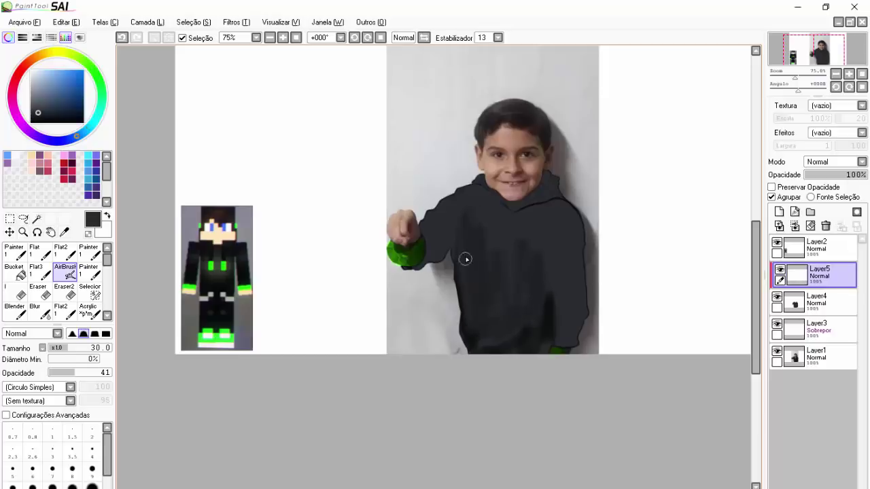
{"action": "left_click", "coordinate": [473, 319], "text": "alt"}
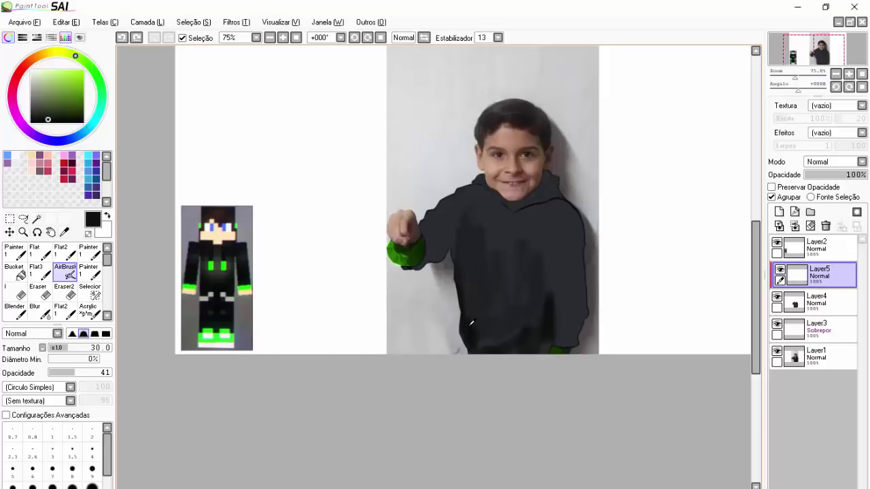
{"action": "left_click", "coordinate": [471, 227], "text": "alt"}
{"action": "left_click", "coordinate": [551, 306], "text": "alt"}
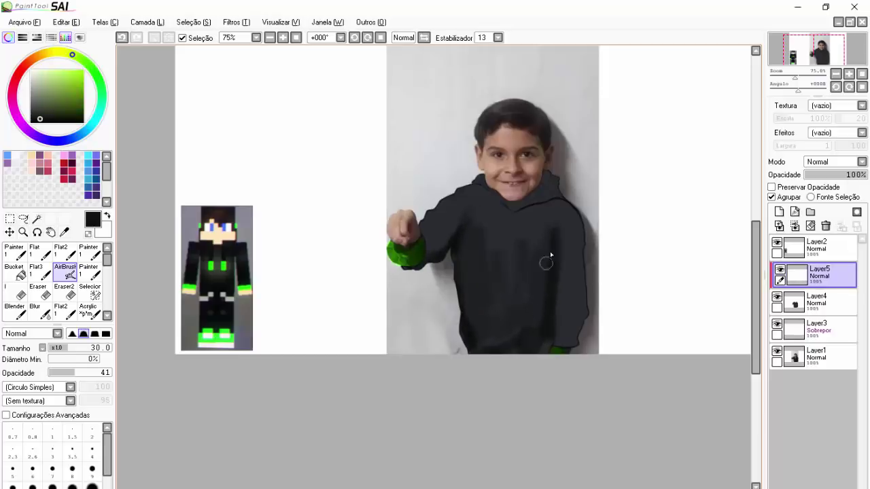
{"action": "left_click", "coordinate": [47, 316]}
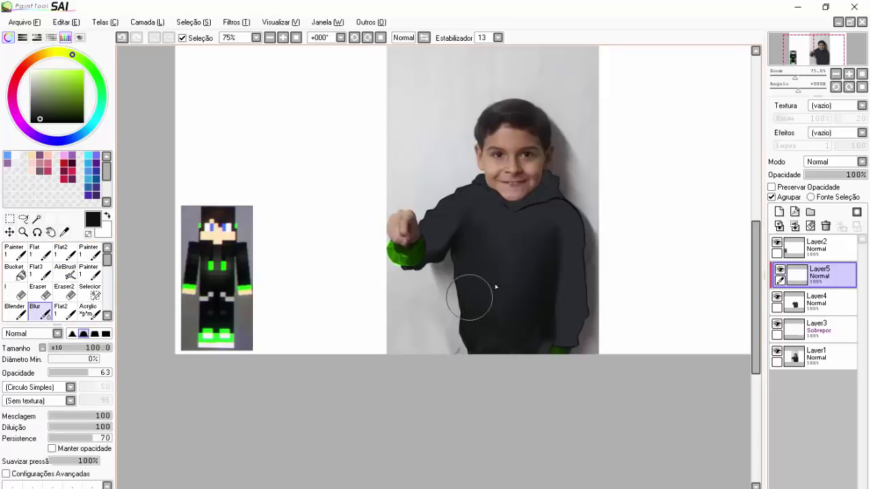
Step: Add another clipped layer above the shading and draw black fold lines on the hanging sleeve with the size 6 AirBrush
{"action": "left_click", "coordinate": [779, 212]}
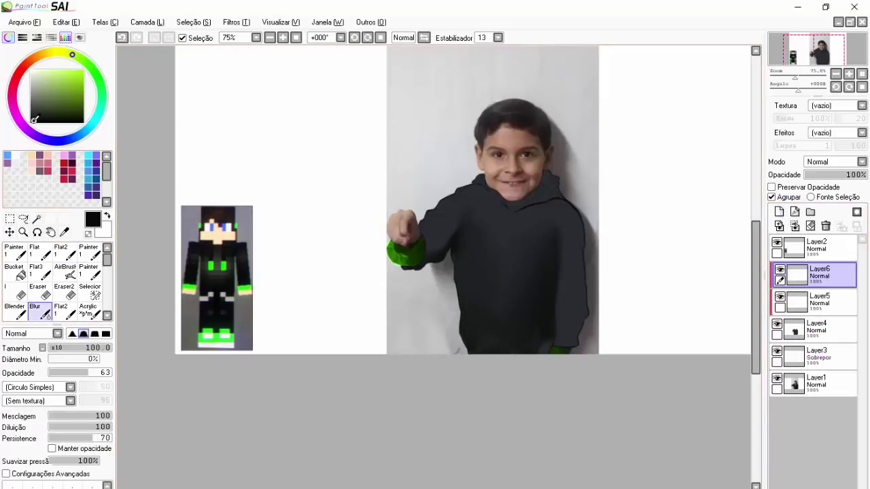
{"action": "left_click", "coordinate": [65, 270]}
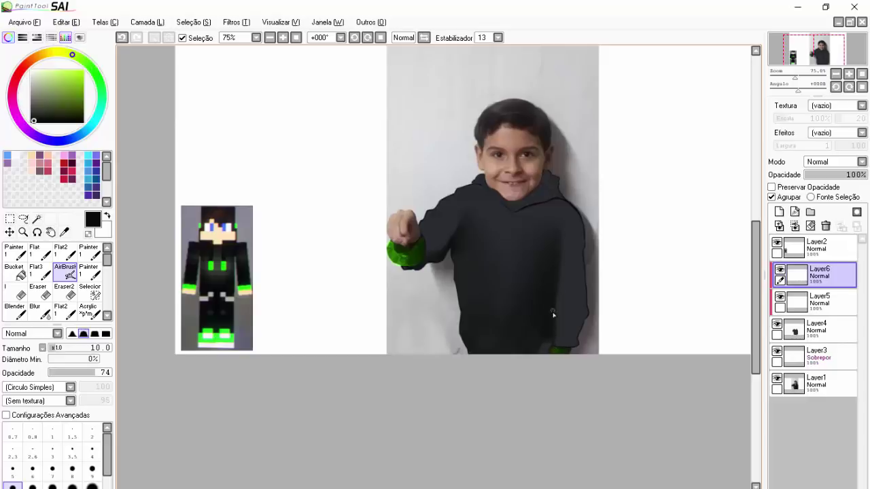
{"action": "key", "text": "bracketleft"}
{"action": "key", "text": "bracketleft"}
{"action": "key", "text": "bracketleft"}
{"action": "key", "text": "bracketleft"}
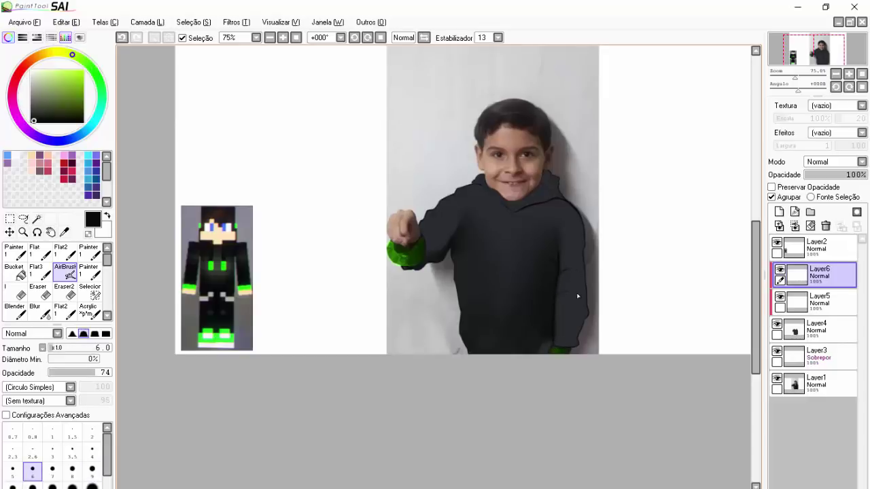
Step: Set Layer4's opacity to 100% and add a new clipped layer above Layer6
{"action": "left_click", "coordinate": [816, 330]}
{"action": "mouse_move", "coordinate": [853, 175]}
{"action": "left_mouse_down"}
{"action": "mouse_move", "coordinate": [837, 175]}
{"action": "mouse_move", "coordinate": [866, 176]}
{"action": "left_mouse_up"}
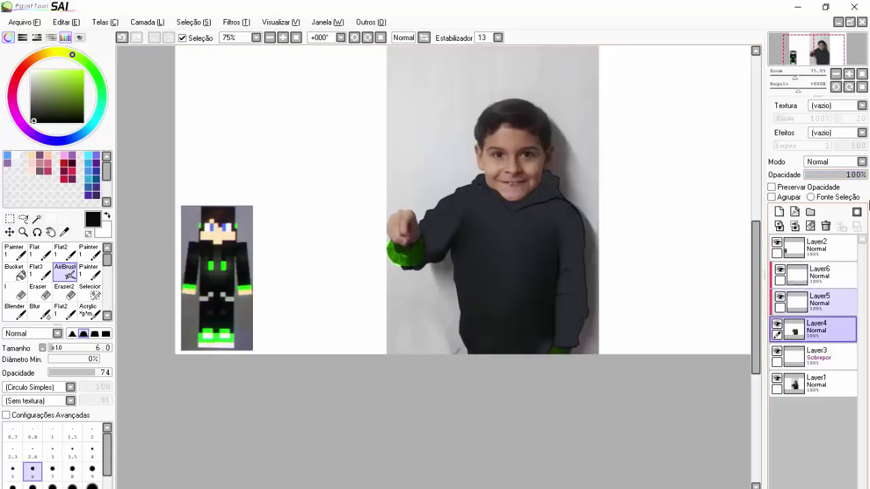
{"action": "left_click", "coordinate": [816, 275]}
{"action": "left_click", "coordinate": [779, 211]}
{"action": "left_click", "coordinate": [772, 197]}
Step: Outline a curved drawstring in black below the collar on the hanging-arm side with the size 2.6 AirBrush
{"action": "scroll", "coordinate": [553, 199], "scroll_direction": "up", "scroll_amount": 3}
{"action": "left_click_drag", "start_coordinate": [552, 199], "coordinate": [562, 294]}
{"action": "key", "text": "ctrl+z"}
{"action": "key", "text": "bracketleft"}
{"action": "key", "text": "bracketleft"}
{"action": "key", "text": "bracketleft"}
{"action": "key", "text": "bracketleft"}
{"action": "key", "text": "bracketleft"}
{"action": "mouse_move", "coordinate": [547, 199]}
{"action": "left_mouse_down"}
{"action": "mouse_move", "coordinate": [562, 242]}
{"action": "mouse_move", "coordinate": [542, 309]}
{"action": "left_mouse_up"}
{"action": "mouse_move", "coordinate": [556, 197]}
{"action": "left_mouse_down"}
{"action": "mouse_move", "coordinate": [571, 233]}
{"action": "mouse_move", "coordinate": [567, 188]}
{"action": "left_mouse_up"}
{"action": "key", "text": "ctrl+z"}
Step: Outline a second curved drawstring below the collar on the raised-arm side
{"action": "mouse_move", "coordinate": [498, 193]}
{"action": "left_mouse_down"}
{"action": "mouse_move", "coordinate": [444, 257]}
{"action": "mouse_move", "coordinate": [498, 231]}
{"action": "mouse_move", "coordinate": [503, 198]}
{"action": "mouse_move", "coordinate": [477, 218]}
{"action": "mouse_move", "coordinate": [503, 198]}
{"action": "mouse_move", "coordinate": [453, 265]}
{"action": "left_mouse_up"}
{"action": "key", "text": "ctrl+z"}
{"action": "key", "text": "ctrl+z"}
{"action": "mouse_move", "coordinate": [491, 215]}
{"action": "left_mouse_down"}
{"action": "mouse_move", "coordinate": [443, 264]}
{"action": "mouse_move", "coordinate": [484, 213]}
{"action": "left_mouse_up"}
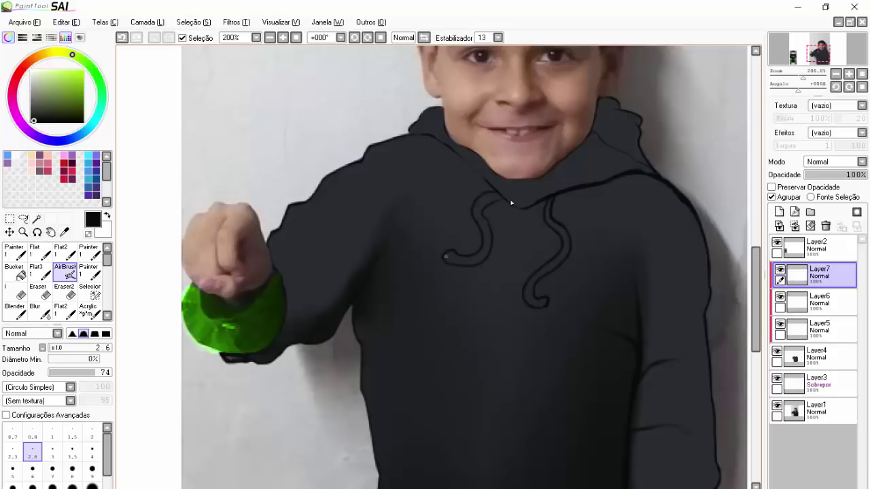
Step: Sample bright green from the reference character and paint a tip on the end of each drawstring
{"action": "scroll", "coordinate": [511, 201], "scroll_direction": "down", "scroll_amount": 1}
{"action": "left_click", "coordinate": [136, 299], "text": "alt"}
{"action": "scroll", "coordinate": [516, 218], "scroll_direction": "up", "scroll_amount": 2}
{"action": "mouse_move", "coordinate": [495, 230]}
{"action": "left_mouse_down"}
{"action": "mouse_move", "coordinate": [538, 233]}
{"action": "mouse_move", "coordinate": [507, 224]}
{"action": "mouse_move", "coordinate": [523, 225]}
{"action": "mouse_move", "coordinate": [501, 204]}
{"action": "mouse_move", "coordinate": [501, 235]}
{"action": "mouse_move", "coordinate": [534, 255]}
{"action": "mouse_move", "coordinate": [525, 255]}
{"action": "left_mouse_up"}
{"action": "scroll", "coordinate": [508, 207], "scroll_direction": "down", "scroll_amount": 1}
{"action": "scroll", "coordinate": [501, 197], "scroll_direction": "up", "scroll_amount": 1}
{"action": "left_click_drag", "start_coordinate": [550, 228], "coordinate": [547, 246]}
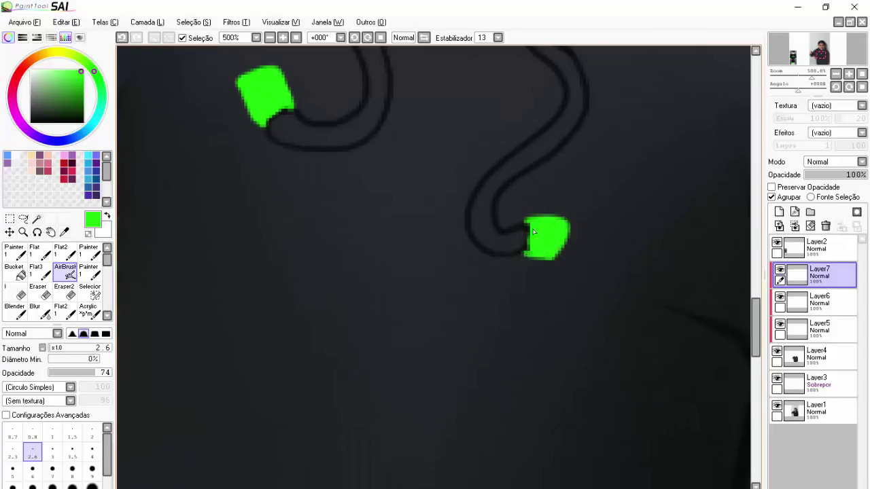
Step: Fill the drawstring on the hanging-arm side with sampled near-black, using the AirBrush at opacity 59 and size 5
{"action": "left_click", "coordinate": [499, 223], "text": "alt"}
{"action": "left_click", "coordinate": [479, 230], "text": "alt"}
{"action": "left_click", "coordinate": [479, 219], "text": "alt"}
{"action": "left_click_drag", "start_coordinate": [495, 242], "coordinate": [483, 235]}
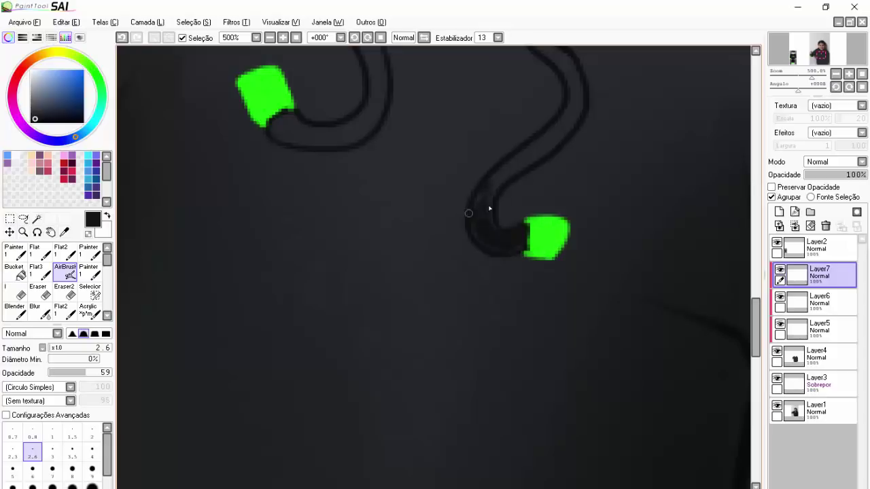
{"action": "key", "text": "bracketright"}
{"action": "key", "text": "bracketright"}
{"action": "key", "text": "bracketright"}
{"action": "key", "text": "bracketright"}
{"action": "left_click_drag", "start_coordinate": [484, 203], "coordinate": [494, 185]}
{"action": "mouse_move", "coordinate": [563, 111]}
{"action": "left_mouse_down"}
{"action": "mouse_move", "coordinate": [464, 263]}
{"action": "mouse_move", "coordinate": [474, 266]}
{"action": "mouse_move", "coordinate": [473, 234]}
{"action": "mouse_move", "coordinate": [430, 184]}
{"action": "mouse_move", "coordinate": [429, 154]}
{"action": "mouse_move", "coordinate": [482, 241]}
{"action": "mouse_move", "coordinate": [385, 362]}
{"action": "left_mouse_up"}
Step: Fill the drawstring on the raised-arm side with the same near-black
{"action": "scroll", "coordinate": [389, 381], "scroll_direction": "down", "scroll_amount": 1}
{"action": "scroll", "coordinate": [311, 243], "scroll_direction": "up", "scroll_amount": 1}
{"action": "mouse_move", "coordinate": [311, 243]}
{"action": "left_mouse_down"}
{"action": "mouse_move", "coordinate": [384, 248]}
{"action": "mouse_move", "coordinate": [397, 180]}
{"action": "mouse_move", "coordinate": [386, 153]}
{"action": "mouse_move", "coordinate": [392, 101]}
{"action": "mouse_move", "coordinate": [418, 93]}
{"action": "mouse_move", "coordinate": [372, 146]}
{"action": "left_mouse_up"}
{"action": "left_click_drag", "start_coordinate": [400, 180], "coordinate": [371, 256]}
Step: Shade both green drawstring tips with darker greens using the size 5 AirBrush
{"action": "left_click", "coordinate": [282, 235], "text": "alt"}
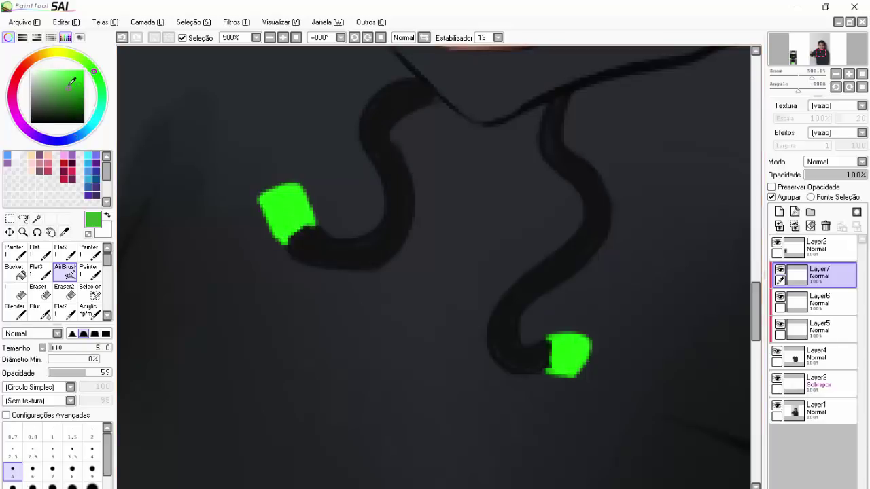
{"action": "mouse_move", "coordinate": [287, 247]}
{"action": "left_mouse_down"}
{"action": "mouse_move", "coordinate": [273, 210]}
{"action": "mouse_move", "coordinate": [297, 204]}
{"action": "mouse_move", "coordinate": [278, 192]}
{"action": "mouse_move", "coordinate": [267, 203]}
{"action": "left_mouse_up"}
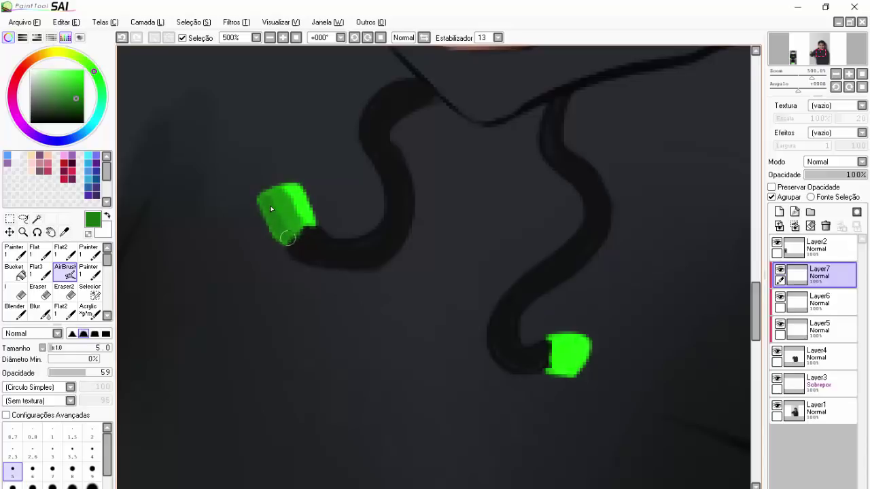
{"action": "mouse_move", "coordinate": [280, 206]}
{"action": "left_mouse_down"}
{"action": "mouse_move", "coordinate": [289, 233]}
{"action": "mouse_move", "coordinate": [289, 195]}
{"action": "mouse_move", "coordinate": [306, 216]}
{"action": "mouse_move", "coordinate": [293, 198]}
{"action": "mouse_move", "coordinate": [274, 196]}
{"action": "mouse_move", "coordinate": [268, 221]}
{"action": "mouse_move", "coordinate": [285, 245]}
{"action": "mouse_move", "coordinate": [278, 216]}
{"action": "left_mouse_up"}
{"action": "left_click", "coordinate": [278, 216], "text": "alt"}
{"action": "scroll", "coordinate": [264, 182], "scroll_direction": "up", "scroll_amount": 1}
{"action": "mouse_move", "coordinate": [377, 234]}
{"action": "left_mouse_down"}
{"action": "mouse_move", "coordinate": [378, 275]}
{"action": "mouse_move", "coordinate": [413, 231]}
{"action": "mouse_move", "coordinate": [408, 240]}
{"action": "left_mouse_up"}
{"action": "left_click", "coordinate": [408, 240], "text": "alt"}
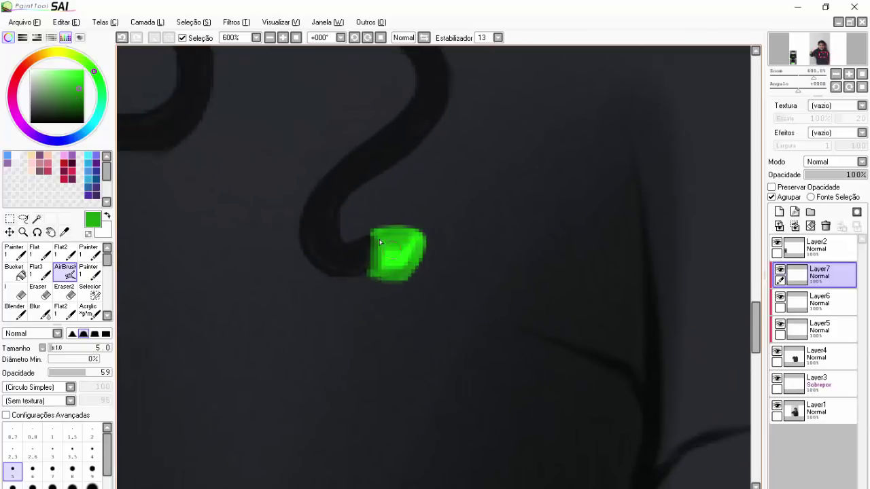
Step: On Layer5, shade the hoodie near the raised arm with sampled dark tones using the AirBrush at size 30, opacity 34
{"action": "scroll", "coordinate": [385, 260], "scroll_direction": "down", "scroll_amount": 7}
{"action": "key", "text": "Up"}
{"action": "key", "text": "Down"}
{"action": "key", "text": "Down"}
{"action": "key", "text": "Down"}
{"action": "left_click", "coordinate": [411, 329], "text": "alt"}
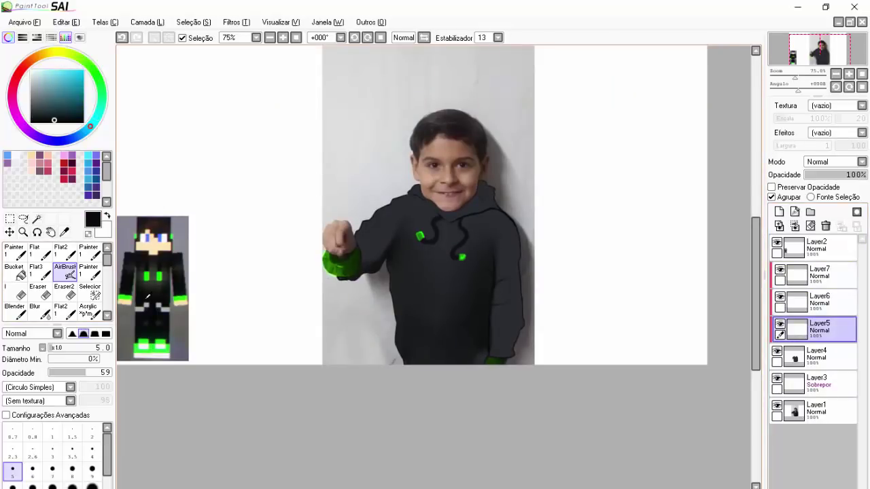
{"action": "key", "text": "bracketright"}
{"action": "key", "text": "bracketright"}
{"action": "key", "text": "bracketright"}
{"action": "key", "text": "bracketright"}
{"action": "key", "text": "bracketright"}
{"action": "key", "text": "bracketright"}
{"action": "key", "text": "bracketright"}
{"action": "key", "text": "bracketright"}
{"action": "key", "text": "bracketright"}
{"action": "key", "text": "bracketright"}
{"action": "key", "text": "bracketright"}
{"action": "left_click", "coordinate": [397, 243], "text": "alt"}
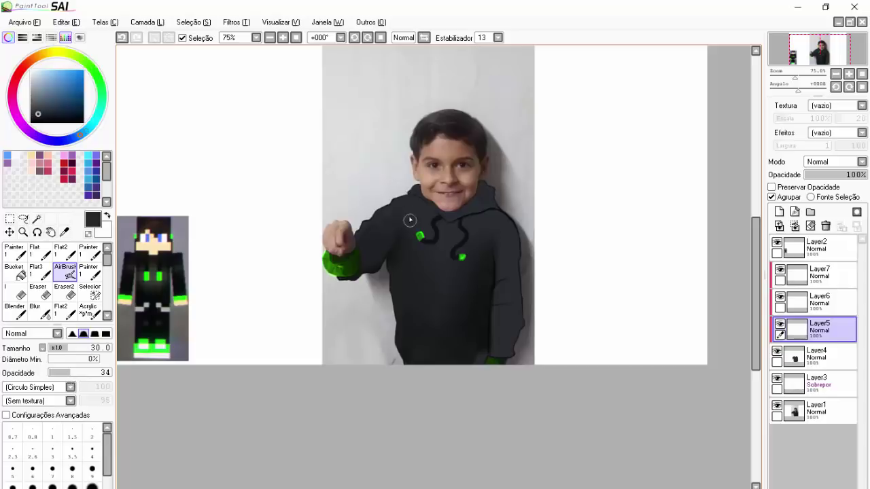
Step: Deepen the shading on the lower torso, hanging sleeve and hood with sampled dark tones
{"action": "left_click", "coordinate": [347, 279], "text": "alt"}
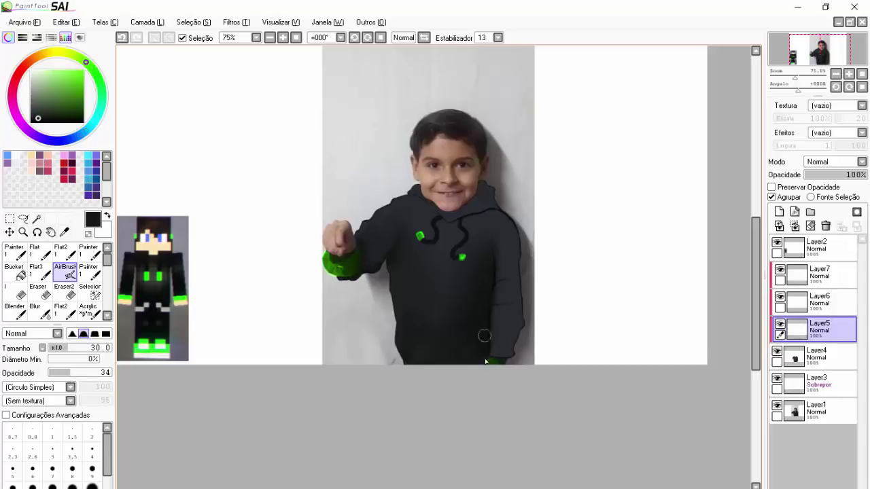
{"action": "left_click", "coordinate": [443, 275], "text": "alt"}
{"action": "left_click", "coordinate": [488, 288], "text": "alt"}
{"action": "left_click", "coordinate": [488, 360], "text": "alt"}
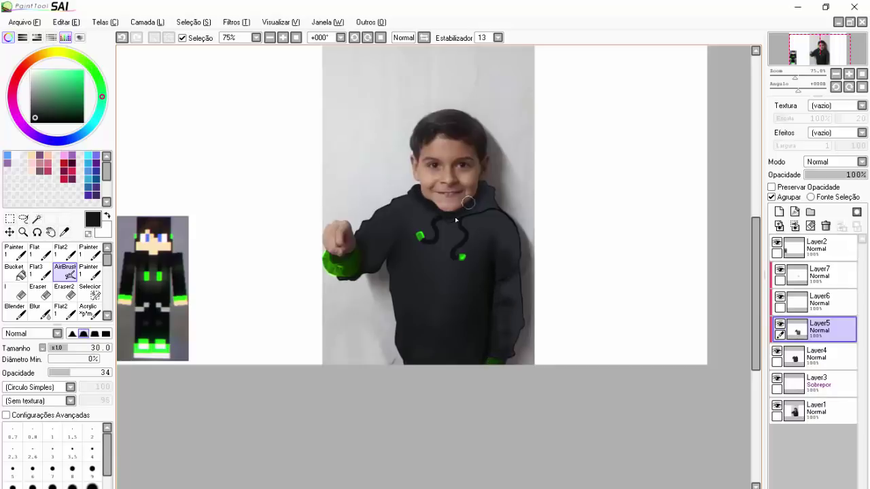
Step: Shade the hoodie with sampled dark tones on a new clipped layer below Layer5, blending them with the Blur brush at size 35
{"action": "left_click", "coordinate": [419, 198], "text": "alt"}
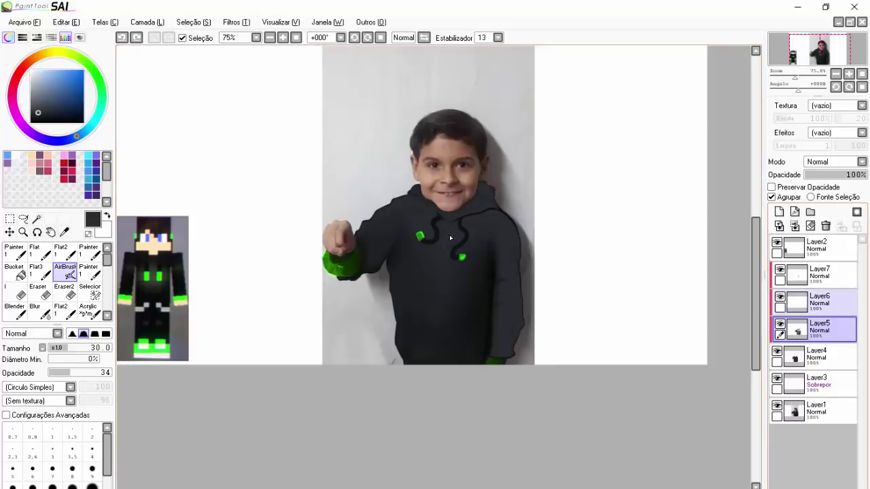
{"action": "left_click", "coordinate": [779, 211]}
{"action": "left_click", "coordinate": [495, 255], "text": "alt"}
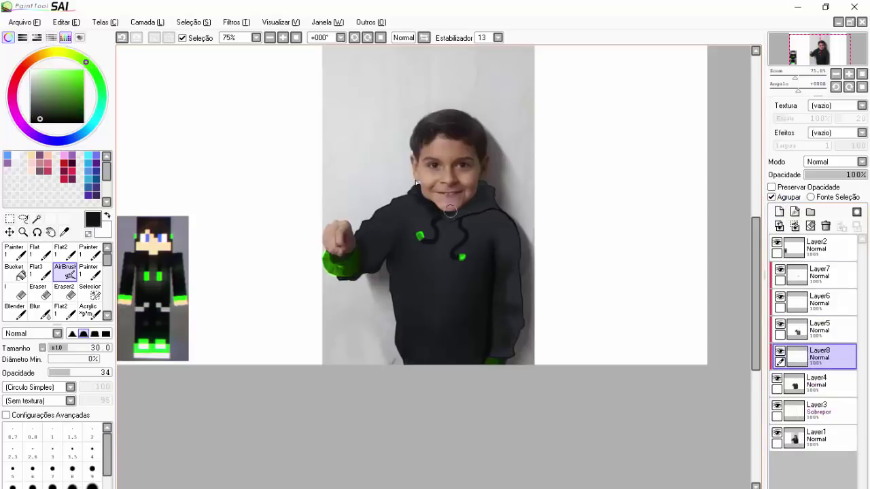
{"action": "key", "text": "b"}
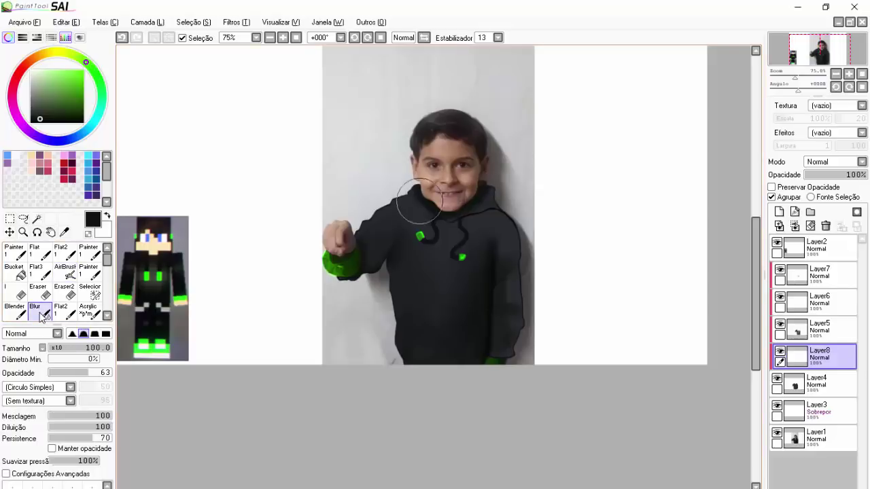
{"action": "left_click", "coordinate": [816, 329]}
Step: On a new layer above Layer7, paint the hood edges on both sides of the neck with the cuff's green using the size 30 AirBrush
{"action": "left_click", "coordinate": [815, 275]}
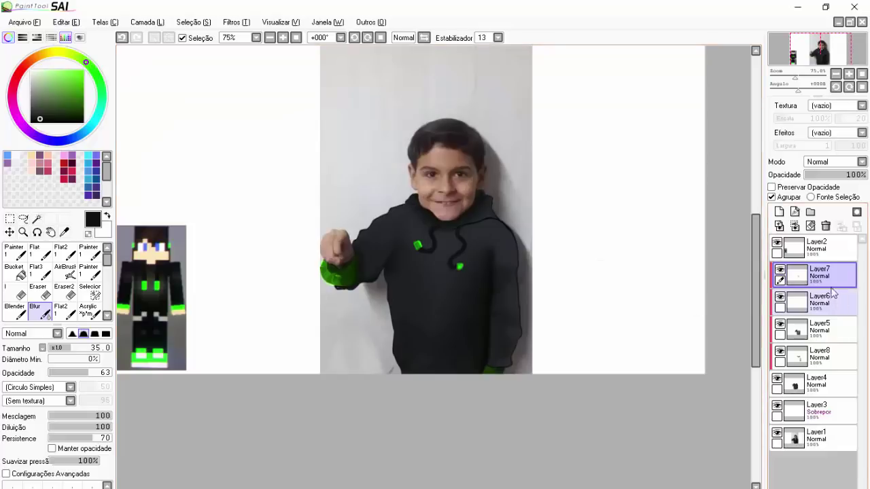
{"action": "left_click", "coordinate": [779, 212]}
{"action": "left_click", "coordinate": [334, 268], "text": "alt"}
{"action": "scroll", "coordinate": [445, 173], "scroll_direction": "up", "scroll_amount": 2}
{"action": "key", "text": "v"}
{"action": "left_click_drag", "start_coordinate": [375, 198], "coordinate": [397, 190]}
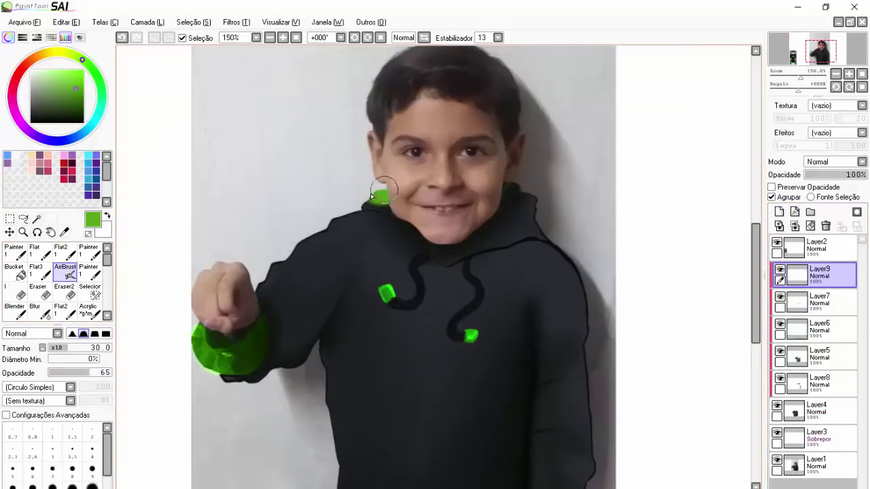
{"action": "left_click_drag", "start_coordinate": [506, 187], "coordinate": [537, 204]}
Step: Blend the lower edges of both green hood areas into the dark fabric with the size 35 Blur brush
{"action": "key", "text": "b"}
{"action": "left_click", "coordinate": [502, 207], "text": "alt"}
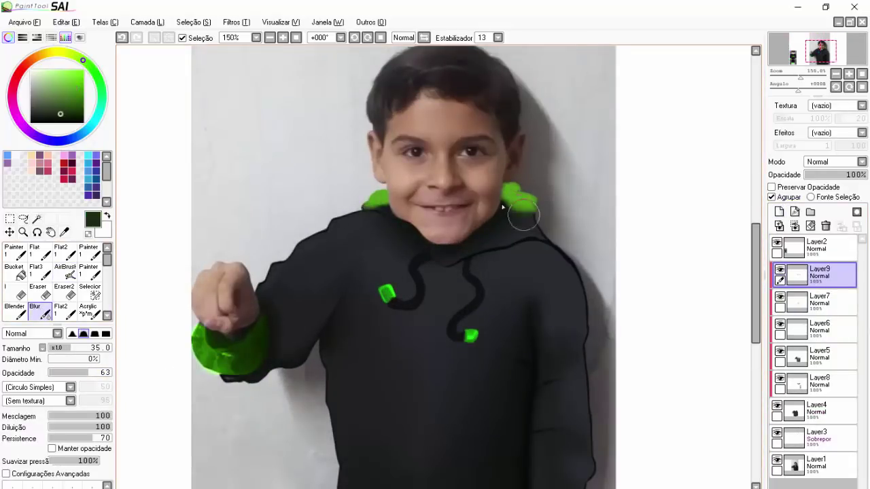
{"action": "left_click_drag", "start_coordinate": [386, 211], "coordinate": [367, 200]}
{"action": "left_click_drag", "start_coordinate": [500, 204], "coordinate": [516, 193]}
{"action": "scroll", "coordinate": [511, 194], "scroll_direction": "down", "scroll_amount": 3}
Step: On a new unclipped layer, outline the green hood edge on the hanging-arm side in black with the AirBrush at size 3.5
{"action": "left_click", "coordinate": [780, 211]}
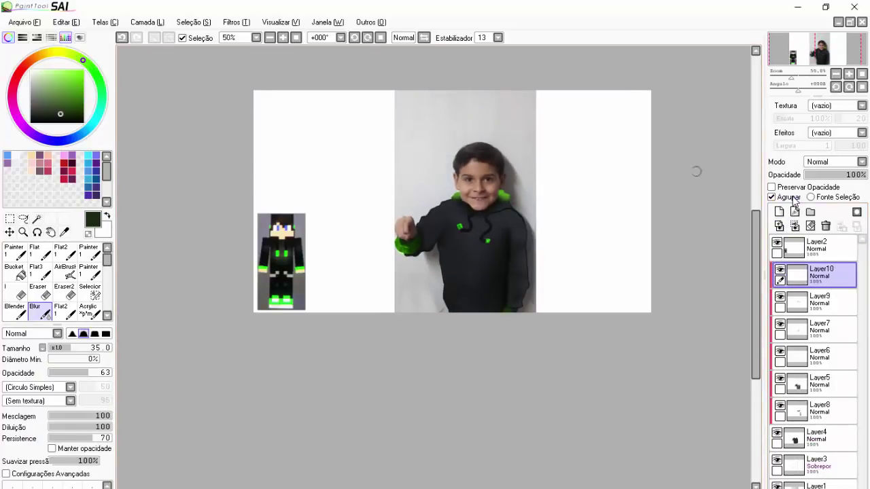
{"action": "key", "text": "v"}
{"action": "scroll", "coordinate": [489, 184], "scroll_direction": "up", "scroll_amount": 4}
{"action": "key", "text": "bracketleft"}
{"action": "key", "text": "bracketleft"}
{"action": "key", "text": "bracketleft"}
{"action": "key", "text": "bracketleft"}
{"action": "key", "text": "bracketleft"}
{"action": "key", "text": "bracketleft"}
{"action": "key", "text": "bracketleft"}
{"action": "key", "text": "bracketleft"}
{"action": "key", "text": "bracketleft"}
{"action": "key", "text": "bracketleft"}
{"action": "key", "text": "bracketleft"}
{"action": "key", "text": "bracketleft"}
{"action": "scroll", "coordinate": [576, 224], "scroll_direction": "up", "scroll_amount": 2}
{"action": "mouse_move", "coordinate": [565, 232]}
{"action": "left_mouse_down"}
{"action": "mouse_move", "coordinate": [514, 193]}
{"action": "mouse_move", "coordinate": [561, 202]}
{"action": "mouse_move", "coordinate": [570, 237]}
{"action": "left_mouse_up"}
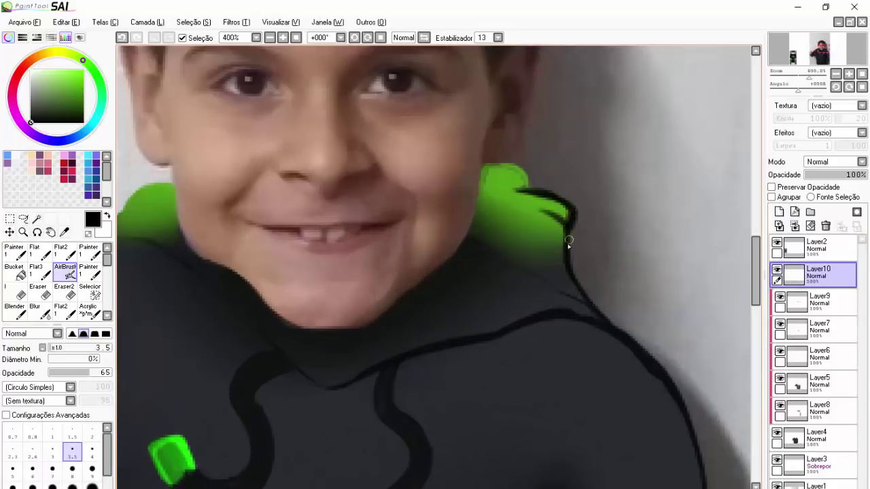
{"action": "mouse_move", "coordinate": [524, 191]}
{"action": "left_mouse_down"}
{"action": "mouse_move", "coordinate": [505, 166]}
{"action": "mouse_move", "coordinate": [483, 180]}
{"action": "left_mouse_up"}
Step: Outline the green hood edge on the raised-arm side in black with the same brush
{"action": "scroll", "coordinate": [463, 216], "scroll_direction": "up", "scroll_amount": 1}
{"action": "scroll", "coordinate": [335, 250], "scroll_direction": "left", "scroll_amount": 5}
{"action": "mouse_move", "coordinate": [337, 252]}
{"action": "left_mouse_down"}
{"action": "mouse_move", "coordinate": [383, 262]}
{"action": "mouse_move", "coordinate": [412, 238]}
{"action": "mouse_move", "coordinate": [435, 254]}
{"action": "left_mouse_up"}
{"action": "key", "text": "alt+Tab"}
{"action": "left_click", "coordinate": [350, 462]}
{"action": "scroll", "coordinate": [363, 238], "scroll_direction": "down", "scroll_amount": 1}
{"action": "scroll", "coordinate": [381, 251], "scroll_direction": "up", "scroll_amount": 2}
{"action": "left_click_drag", "start_coordinate": [374, 245], "coordinate": [444, 209]}
{"action": "scroll", "coordinate": [444, 208], "scroll_direction": "down", "scroll_amount": 10}
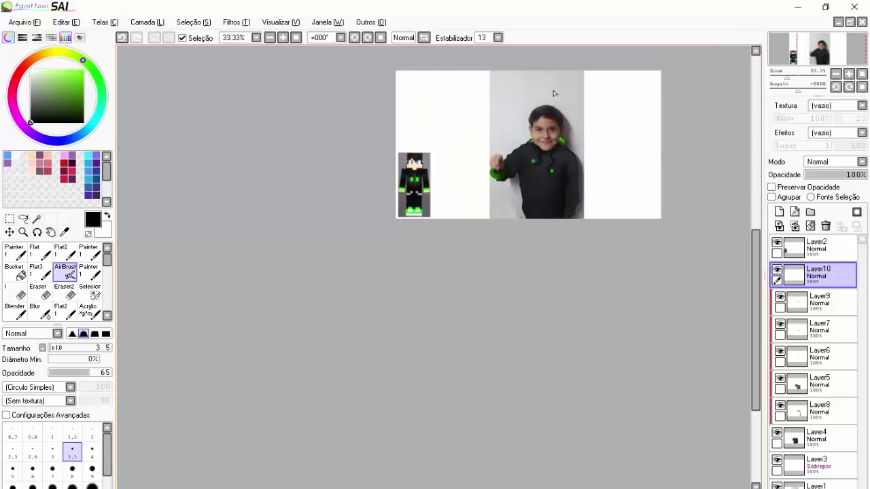
{"action": "scroll", "coordinate": [552, 153], "scroll_direction": "up", "scroll_amount": 3}
{"action": "left_click", "coordinate": [552, 152], "text": "alt"}
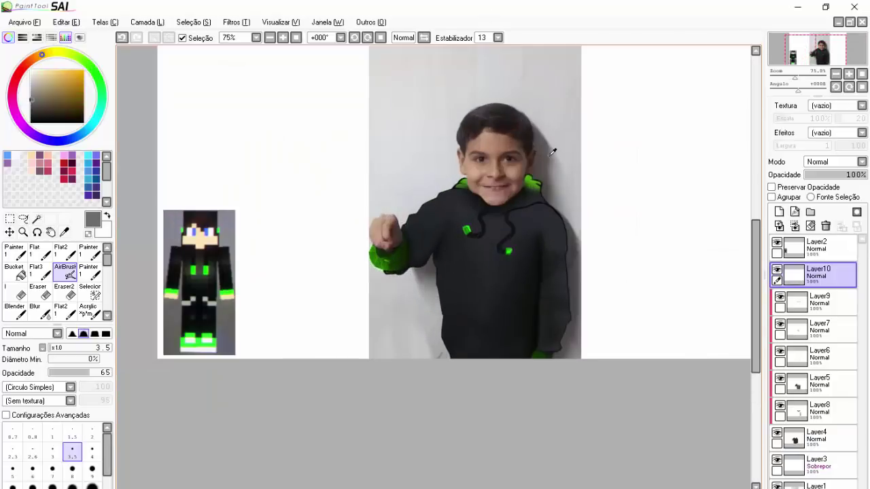
{"action": "scroll", "coordinate": [598, 199], "scroll_direction": "down", "scroll_amount": 5}
{"action": "scroll", "coordinate": [599, 200], "scroll_direction": "up", "scroll_amount": 5}
{"action": "scroll", "coordinate": [599, 199], "scroll_direction": "down", "scroll_amount": 2}
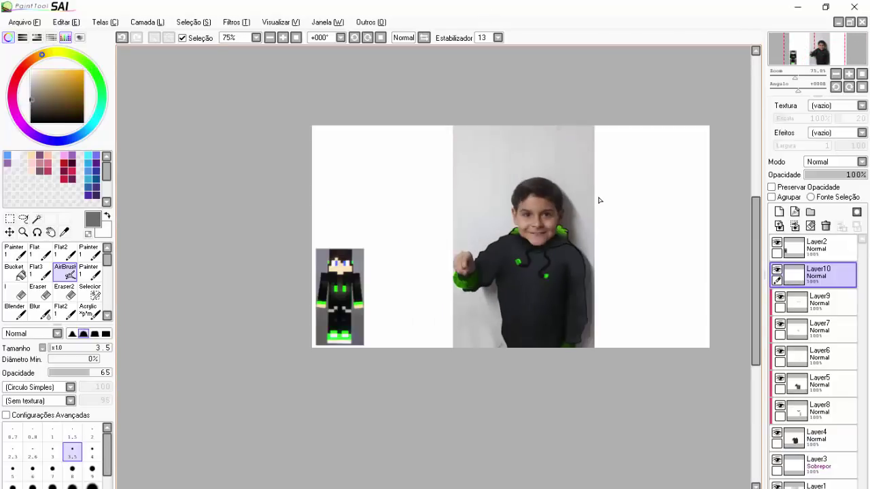
{"action": "scroll", "coordinate": [606, 214], "scroll_direction": "up", "scroll_amount": 2}
Step: Paint a pocket stripe on the raised-arm side of the hoodie's lower front in the reference's light grey, using the AirBrush at size 8
{"action": "left_click", "coordinate": [210, 346], "text": "alt"}
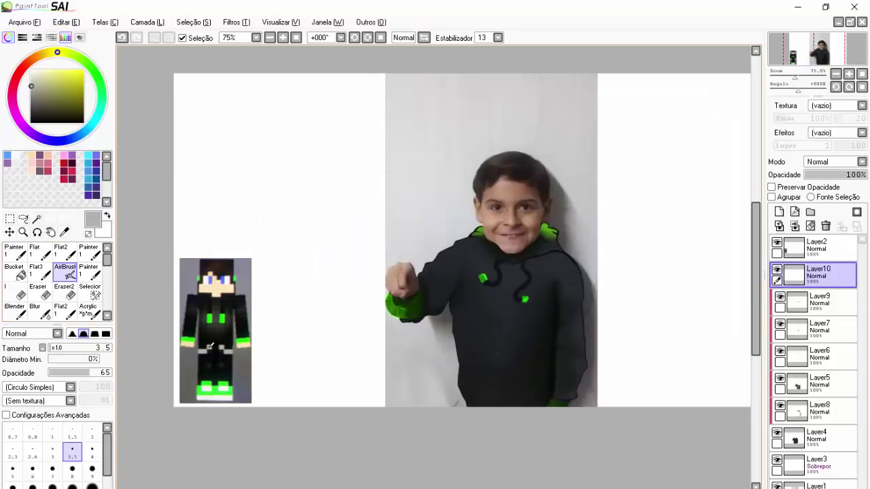
{"action": "scroll", "coordinate": [494, 402], "scroll_direction": "up", "scroll_amount": 6}
{"action": "key", "text": "bracketright"}
{"action": "key", "text": "bracketright"}
{"action": "key", "text": "bracketright"}
{"action": "key", "text": "bracketright"}
{"action": "key", "text": "bracketright"}
{"action": "mouse_move", "coordinate": [532, 333]}
{"action": "left_mouse_down"}
{"action": "mouse_move", "coordinate": [402, 456]}
{"action": "mouse_move", "coordinate": [361, 480]}
{"action": "mouse_move", "coordinate": [361, 450]}
{"action": "left_mouse_up"}
{"action": "key", "text": "ctrl+z"}
{"action": "mouse_move", "coordinate": [521, 340]}
{"action": "left_mouse_down"}
{"action": "mouse_move", "coordinate": [360, 458]}
{"action": "mouse_move", "coordinate": [501, 376]}
{"action": "mouse_move", "coordinate": [537, 325]}
{"action": "mouse_move", "coordinate": [390, 452]}
{"action": "left_mouse_up"}
Step: Repaint the light grey pocket stripe on the hanging-arm side and thicken the tip of the other stripe
{"action": "scroll", "coordinate": [530, 331], "scroll_direction": "down", "scroll_amount": 3}
{"action": "scroll", "coordinate": [607, 404], "scroll_direction": "up", "scroll_amount": 1}
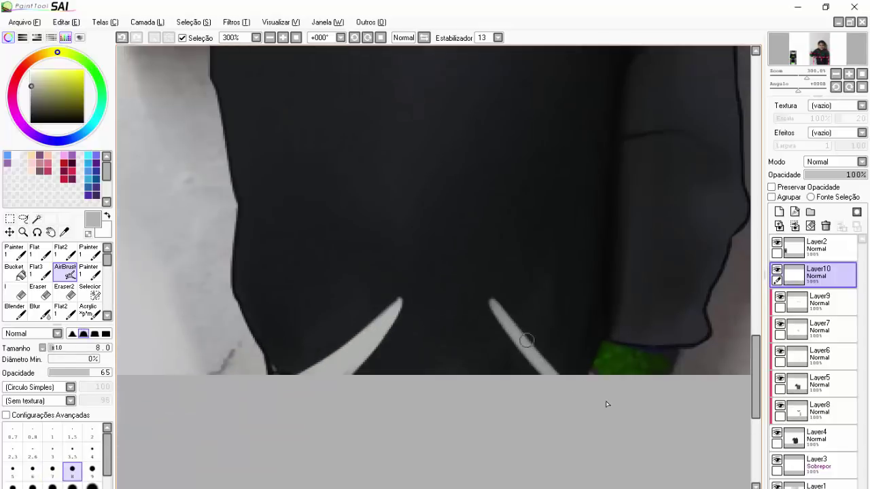
{"action": "key", "text": "ctrl+z"}
{"action": "mouse_move", "coordinate": [493, 301]}
{"action": "left_mouse_down"}
{"action": "mouse_move", "coordinate": [544, 373]}
{"action": "mouse_move", "coordinate": [503, 331]}
{"action": "left_mouse_up"}
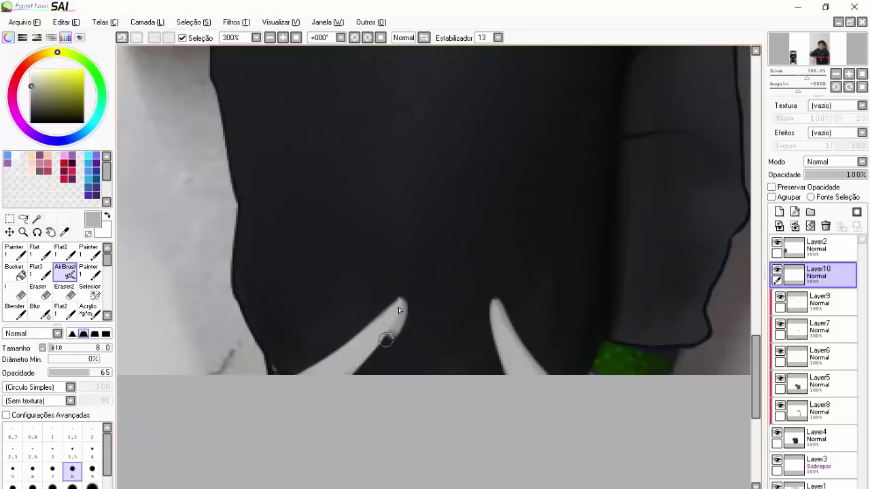
{"action": "left_click_drag", "start_coordinate": [399, 303], "coordinate": [390, 316]}
Step: Save the canvas to the desktop as "Desenhando inscritos" in SAI (*.sai) format
{"action": "scroll", "coordinate": [390, 316], "scroll_direction": "down", "scroll_amount": 5}
{"action": "key", "text": "ctrl+s"}
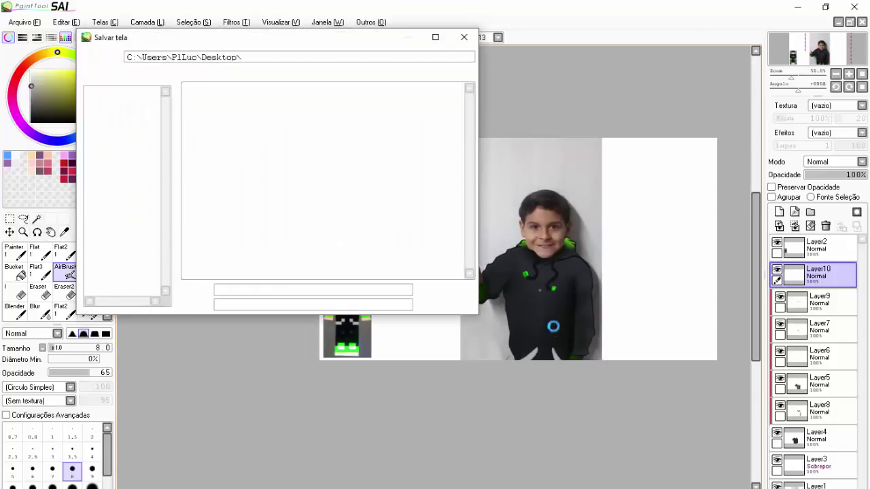
{"action": "type", "text": "Desenhando inscritos"}
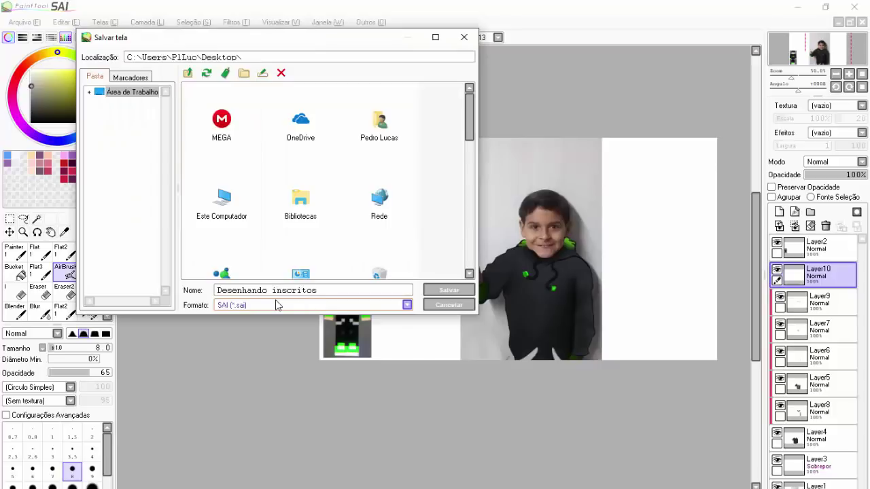
{"action": "left_click", "coordinate": [448, 290]}
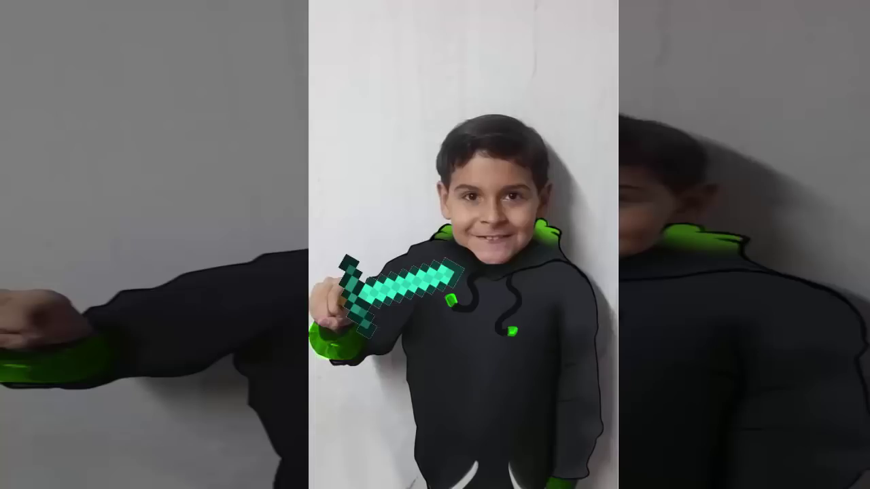